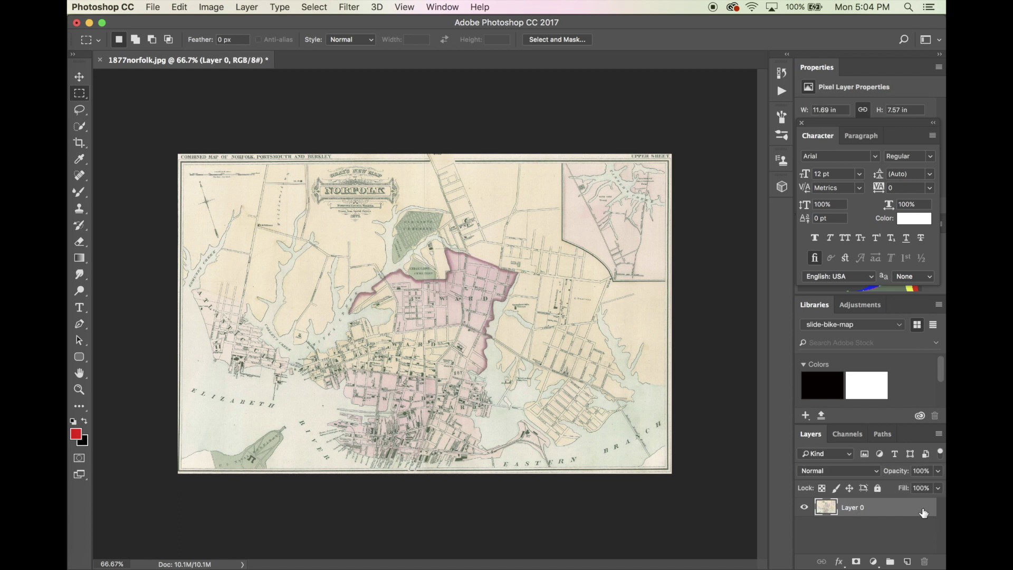
Rename the Layer 0 layer as Map.
{"action": "double_click", "coordinate": [854, 508]}
{"action": "type", "text": "Map"}
{"action": "key", "text": "Return"}
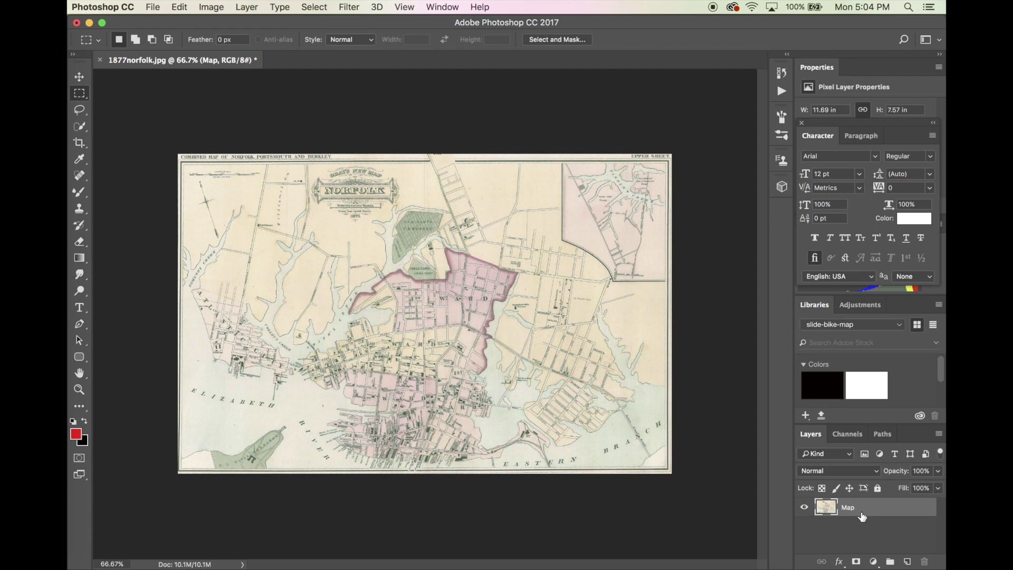
Add a new empty layer above the Map layer and name it Route.
{"action": "left_click", "coordinate": [908, 562]}
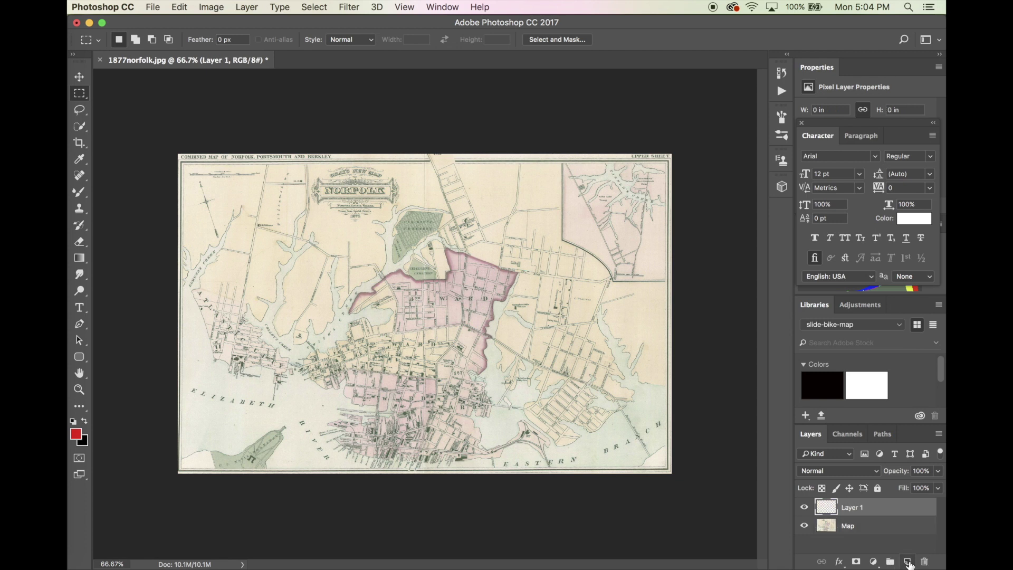
{"action": "double_click", "coordinate": [860, 507]}
{"action": "type", "text": "Route"}
{"action": "key", "text": "Return"}
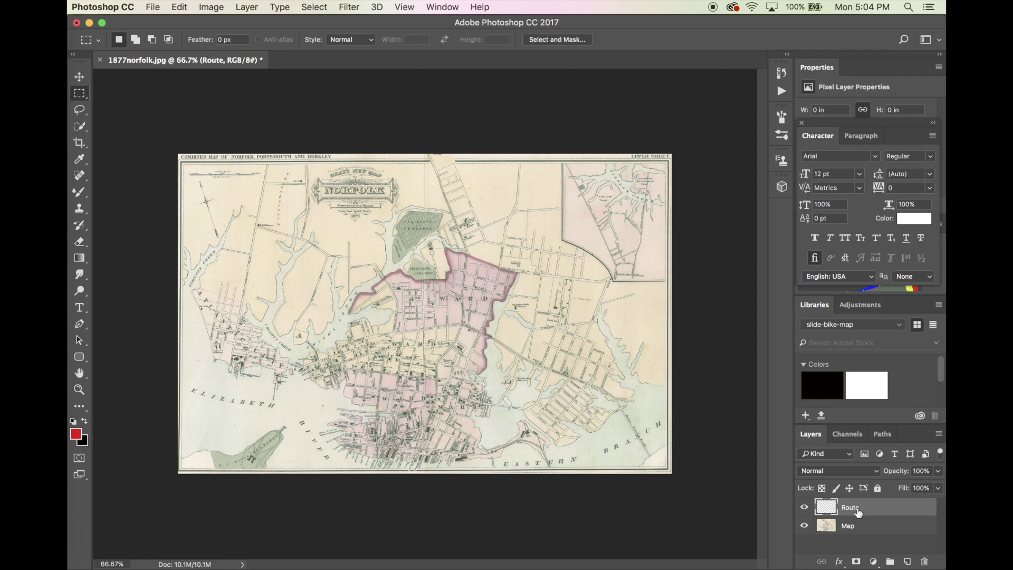
Set the foreground colour to bright red, hex ff0909.
{"action": "left_click", "coordinate": [77, 432]}
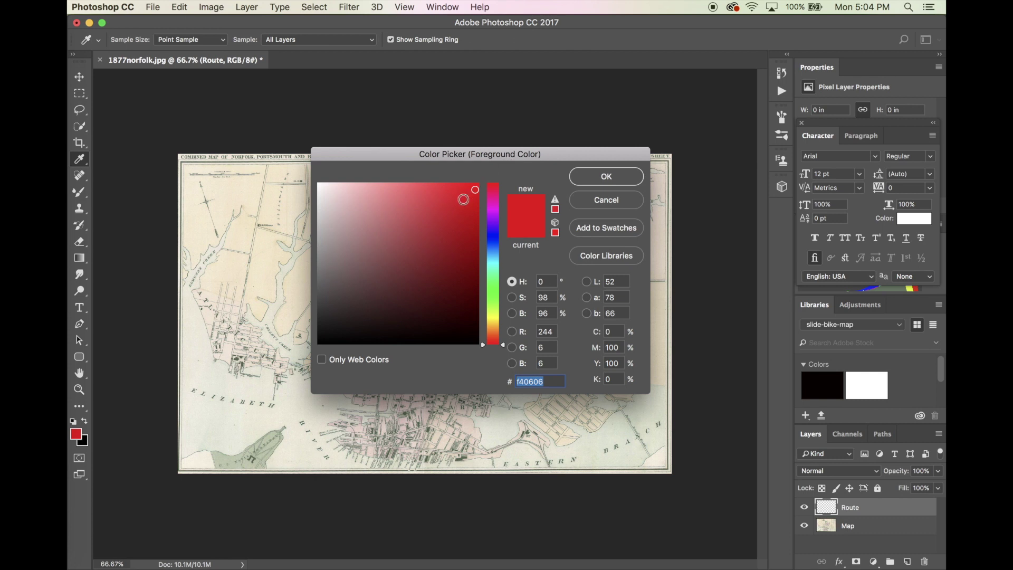
{"action": "left_click", "coordinate": [473, 181]}
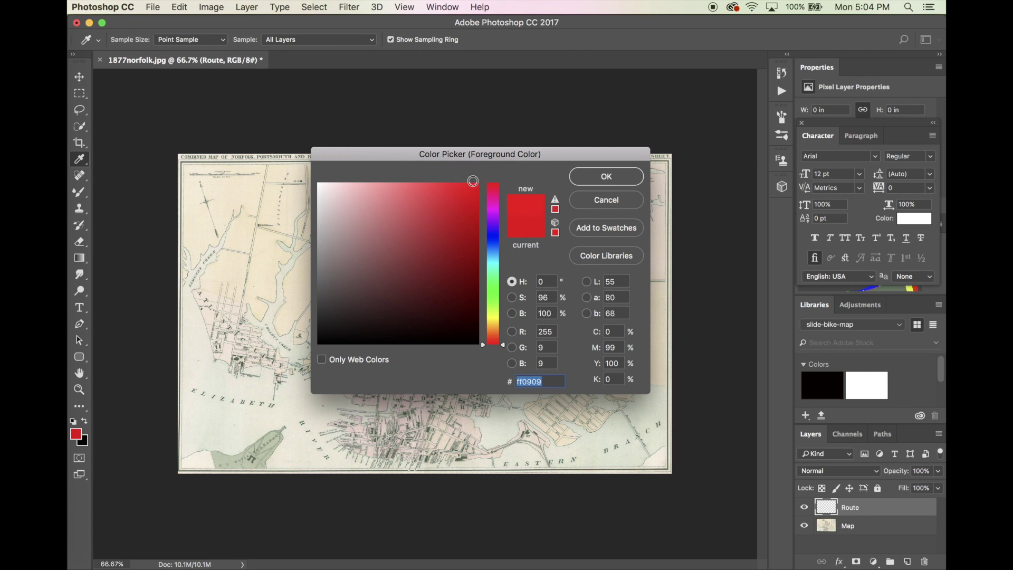
{"action": "left_click", "coordinate": [600, 174]}
{"action": "key", "text": "m"}
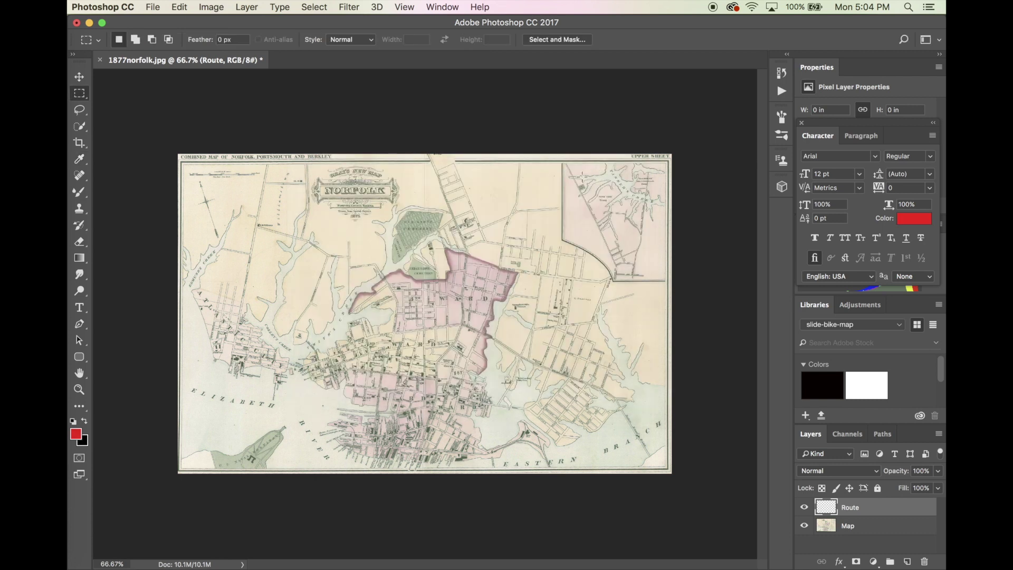
Draw an open Pen tool path along the streets from beside the inset map, through the pink ward, west and down into the Elizabeth River.
{"action": "left_click", "coordinate": [82, 328]}
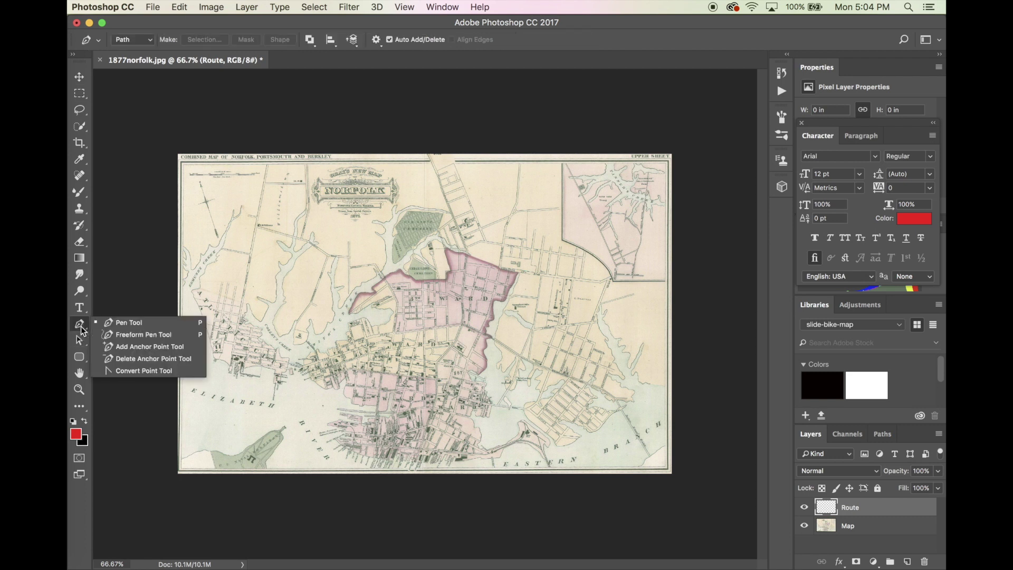
{"action": "left_click", "coordinate": [117, 324]}
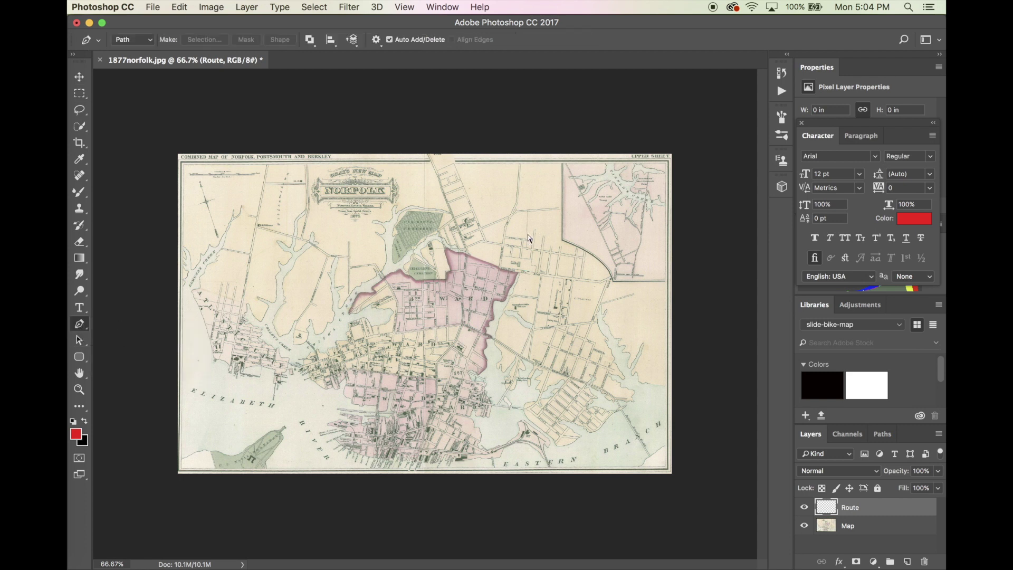
{"action": "key", "text": "super+1"}
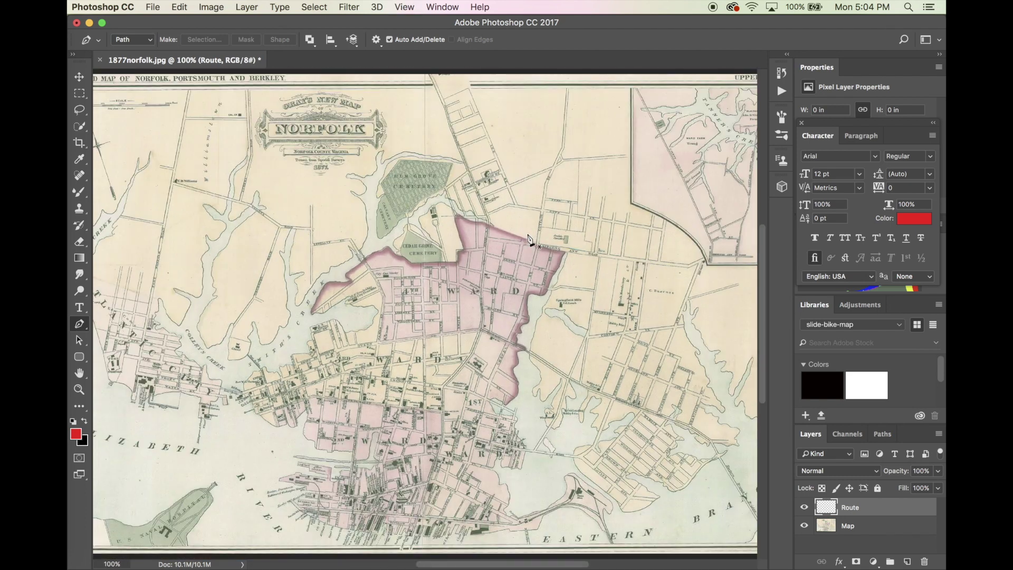
{"action": "left_click", "coordinate": [626, 157]}
{"action": "left_click", "coordinate": [598, 156]}
{"action": "left_click", "coordinate": [563, 162]}
{"action": "left_click", "coordinate": [550, 168]}
{"action": "left_click", "coordinate": [542, 211]}
{"action": "left_click", "coordinate": [536, 247]}
{"action": "left_click", "coordinate": [527, 281]}
{"action": "left_click", "coordinate": [485, 271]}
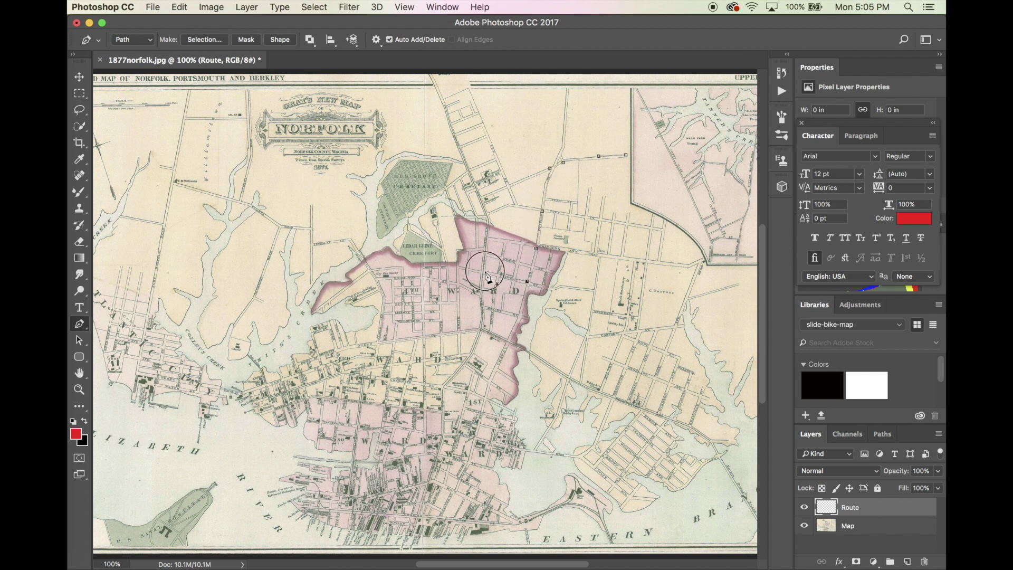
{"action": "left_click", "coordinate": [478, 332]}
{"action": "left_click", "coordinate": [376, 343]}
{"action": "left_click", "coordinate": [316, 357]}
{"action": "left_click", "coordinate": [294, 373]}
{"action": "left_click", "coordinate": [244, 391]}
{"action": "left_click", "coordinate": [231, 433]}
{"action": "left_click", "coordinate": [232, 511]}
Stroke the work path on the Route layer with the Brush, with Simulate Pressure off.
{"action": "left_click", "coordinate": [882, 433]}
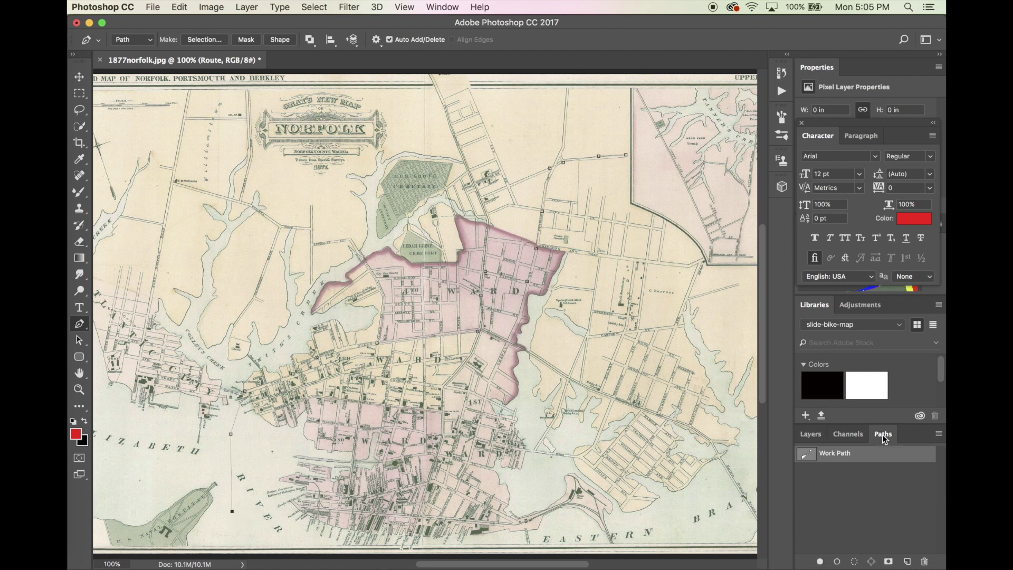
{"action": "right_click", "coordinate": [841, 461]}
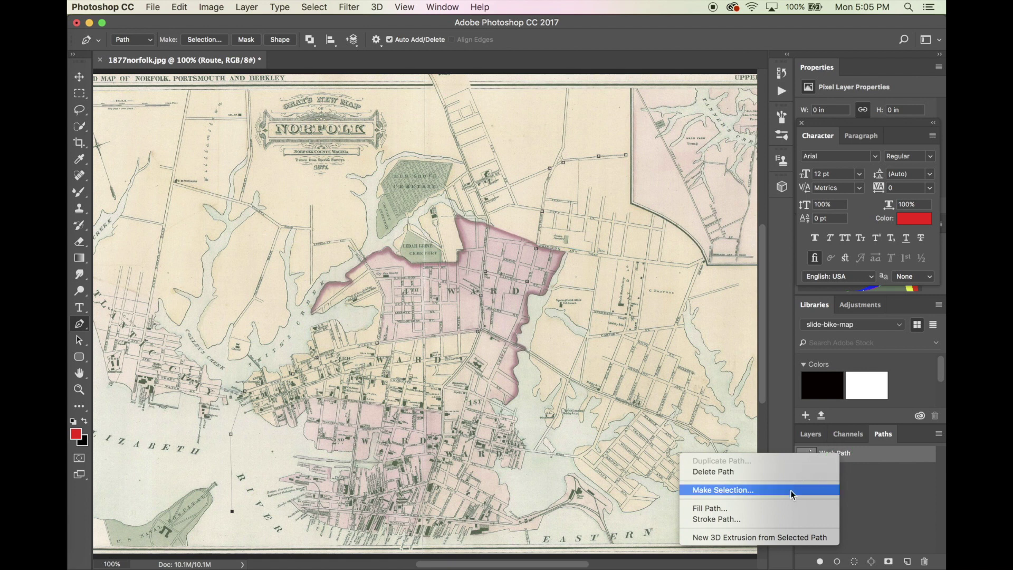
{"action": "left_click", "coordinate": [774, 519]}
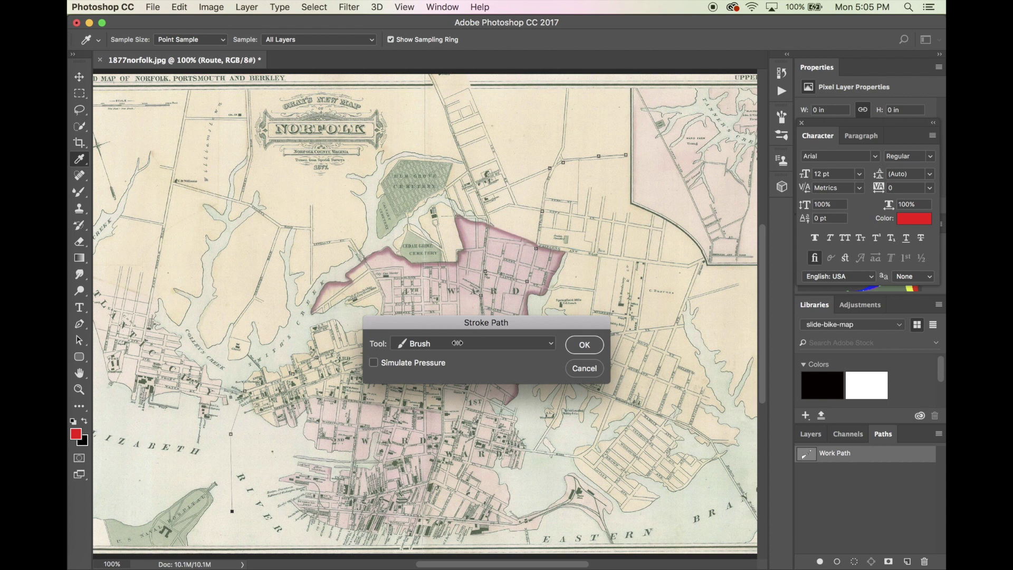
{"action": "left_click", "coordinate": [584, 345]}
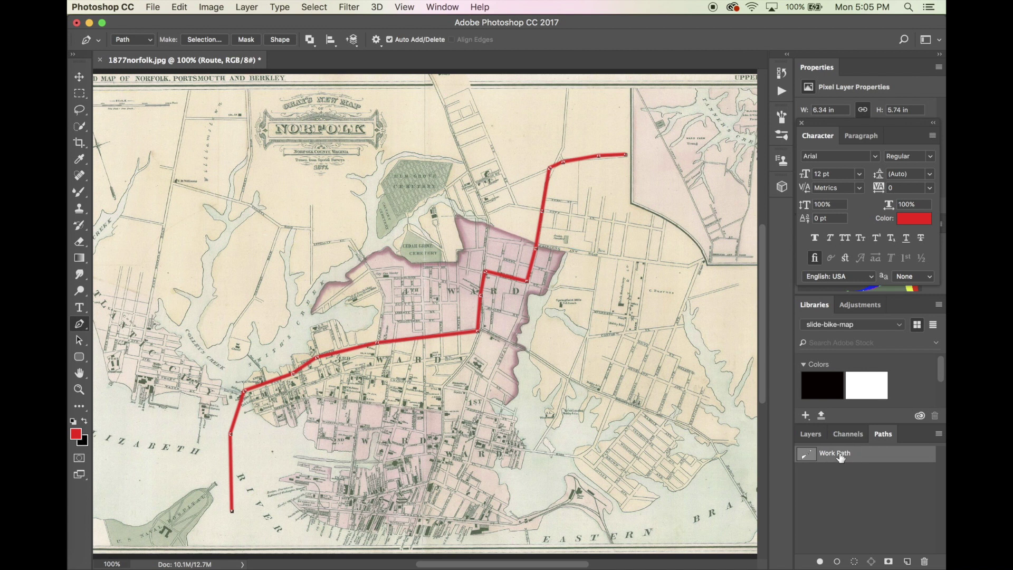
Delete the work path, keeping the painted red stroke, and return to the layer list.
{"action": "right_click", "coordinate": [841, 457]}
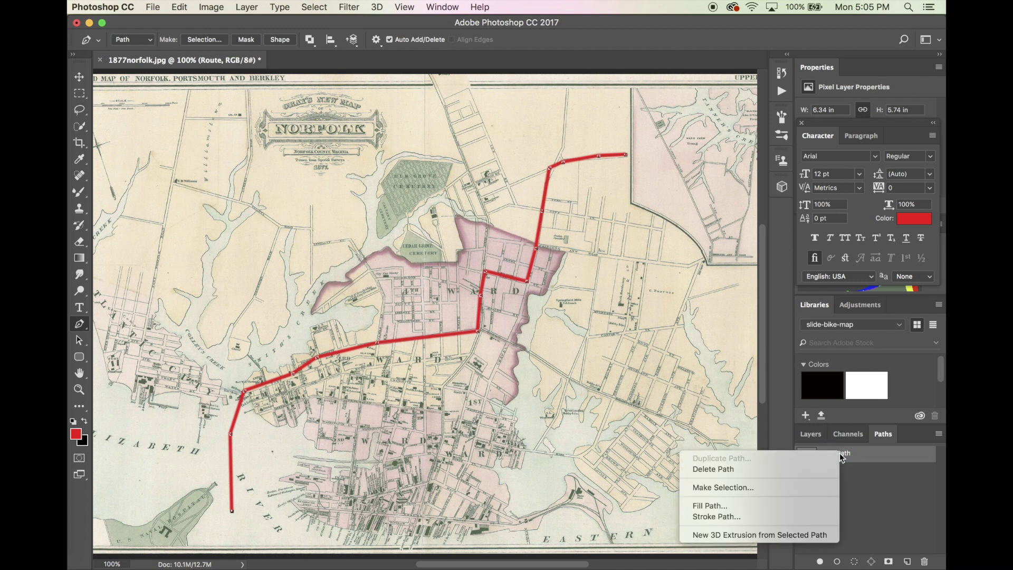
{"action": "left_click", "coordinate": [784, 471]}
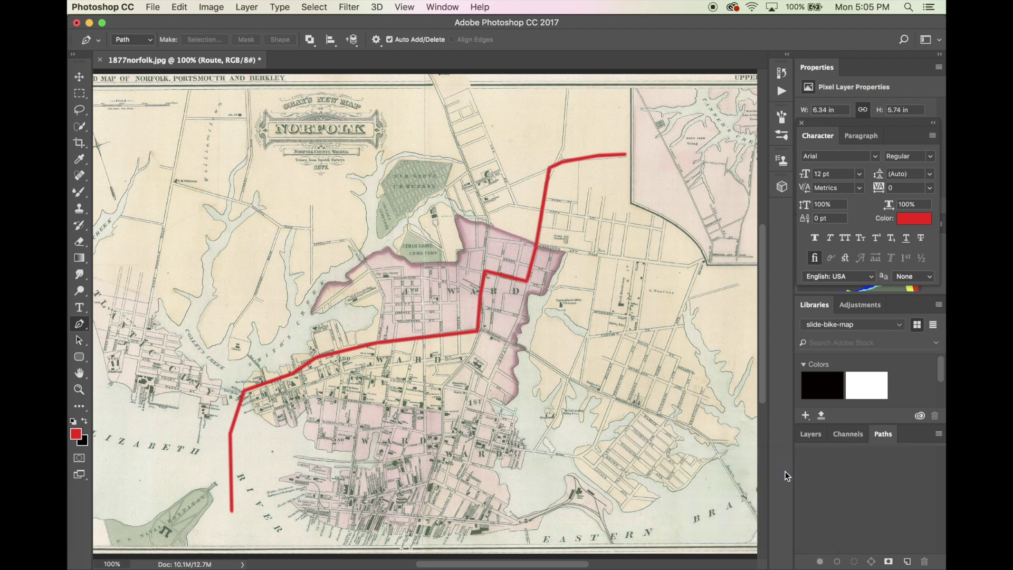
{"action": "left_click", "coordinate": [818, 435]}
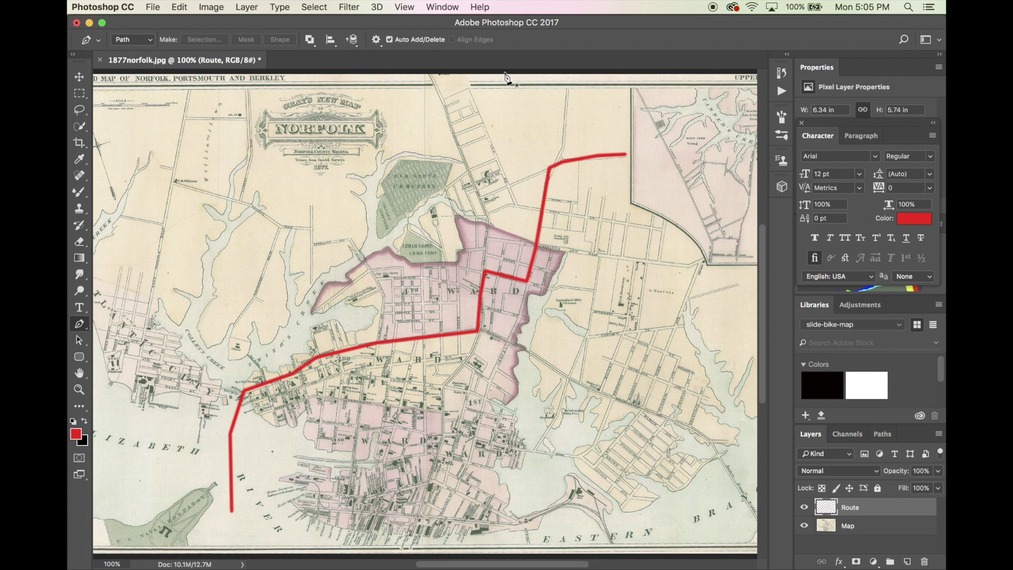
Show the Timeline and create a video timeline for the Route and Map layers.
{"action": "left_click", "coordinate": [442, 7]}
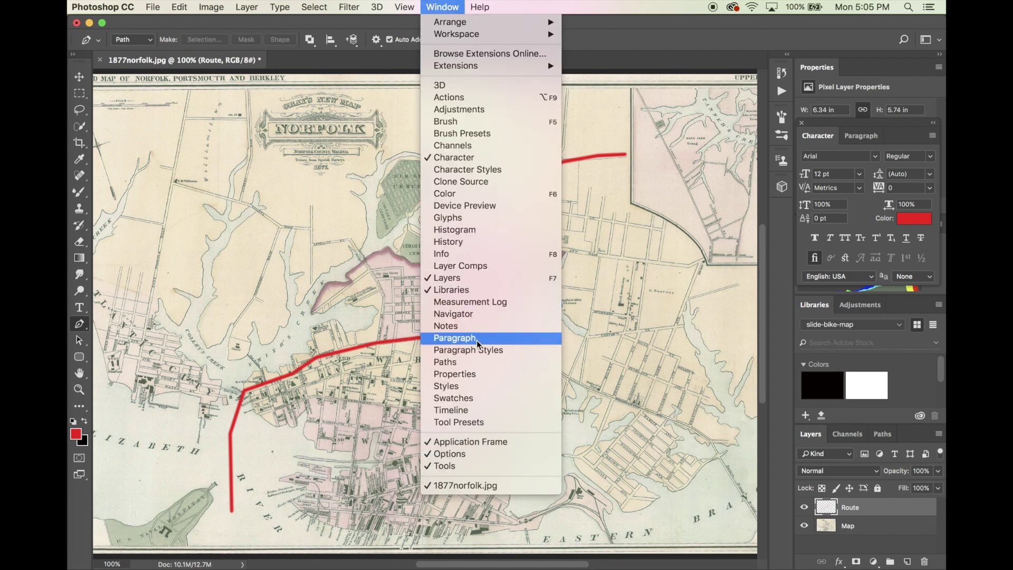
{"action": "left_click", "coordinate": [467, 410]}
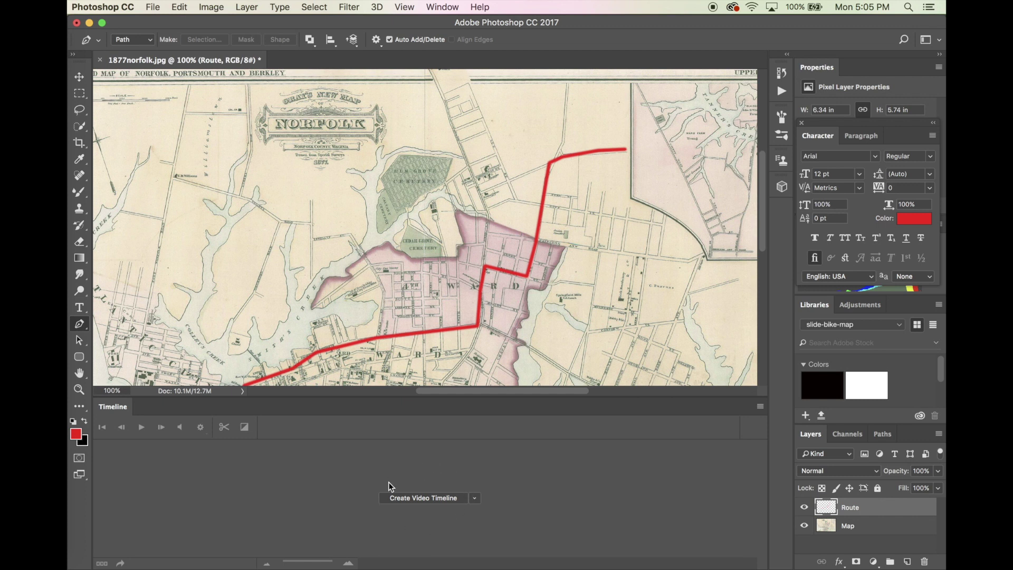
{"action": "left_click", "coordinate": [416, 500]}
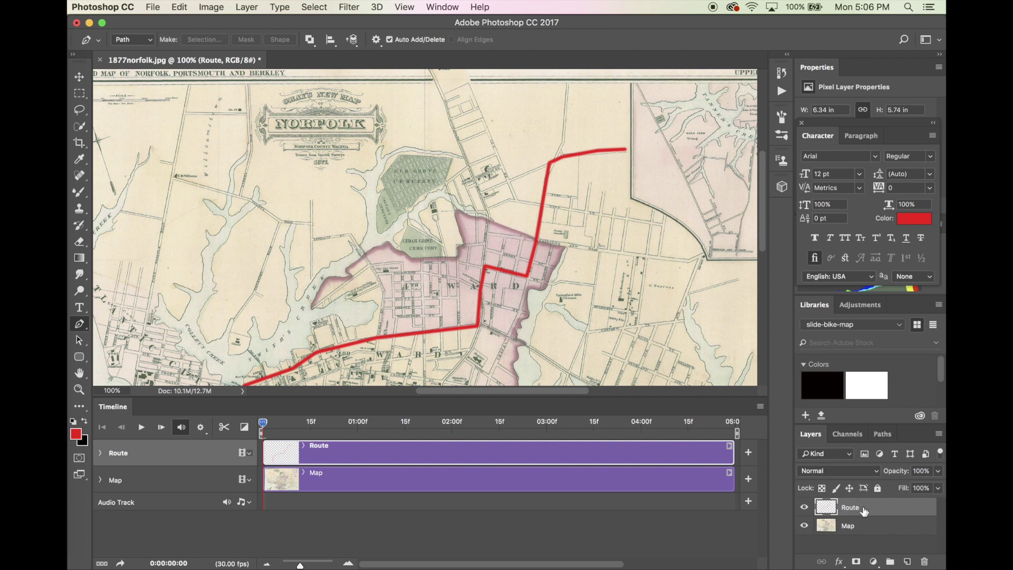
Add a layer mask unlinked from the Route layer's artwork and fill the mask with black at 100% opacity.
{"action": "left_click", "coordinate": [856, 562]}
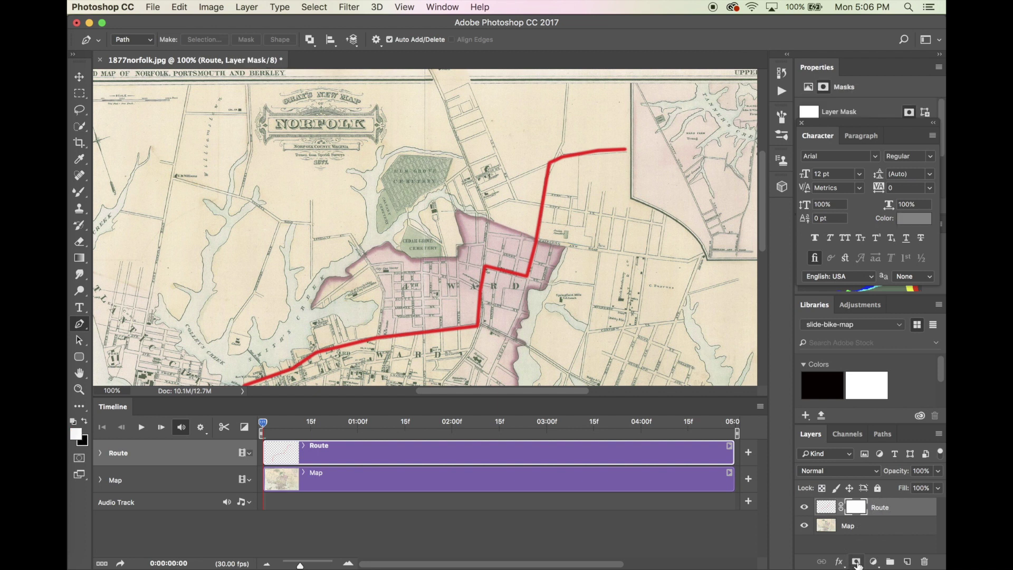
{"action": "left_click", "coordinate": [841, 508]}
{"action": "left_click", "coordinate": [181, 6]}
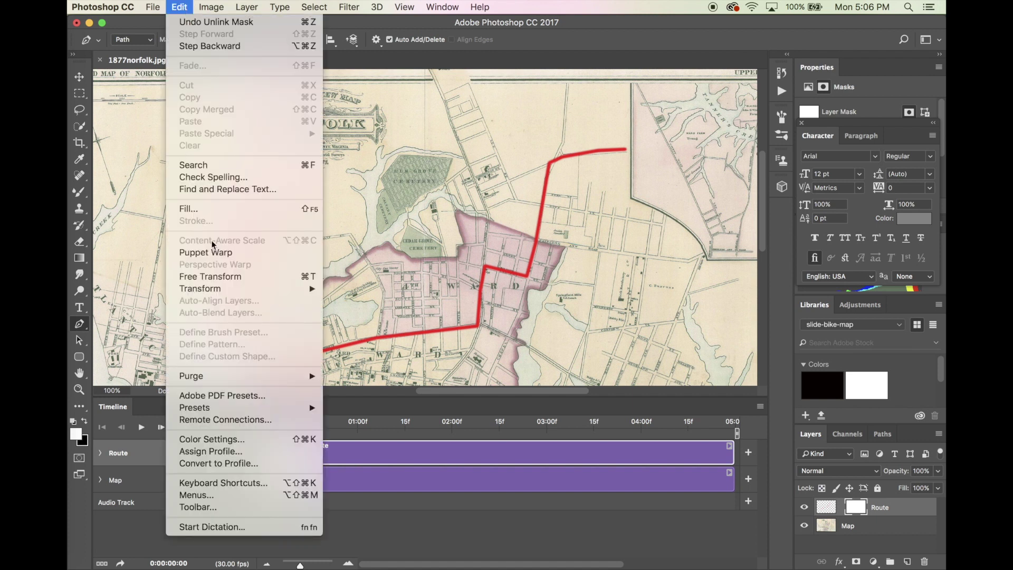
{"action": "left_click", "coordinate": [204, 210]}
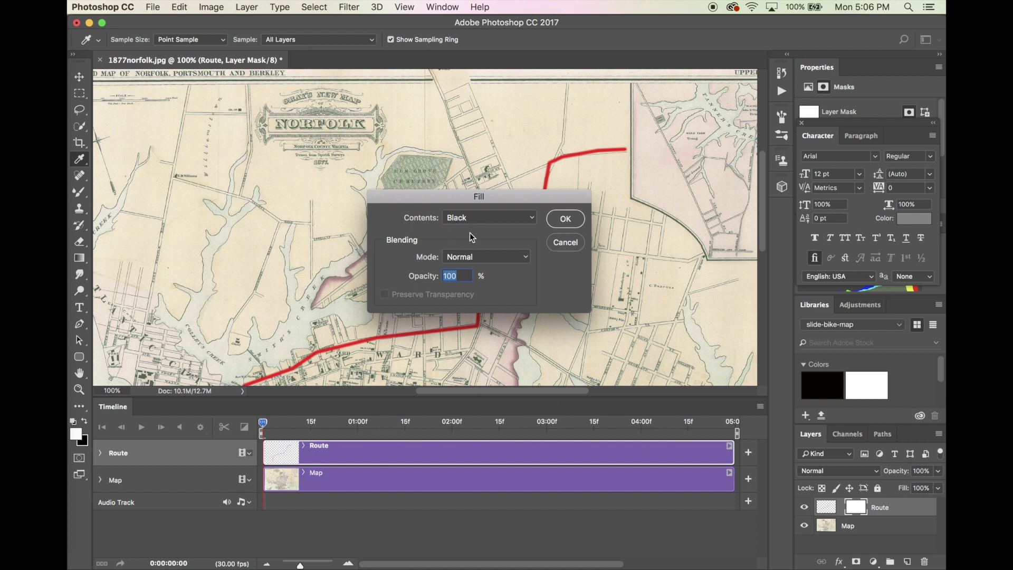
{"action": "left_click", "coordinate": [563, 226]}
{"action": "key", "text": "p"}
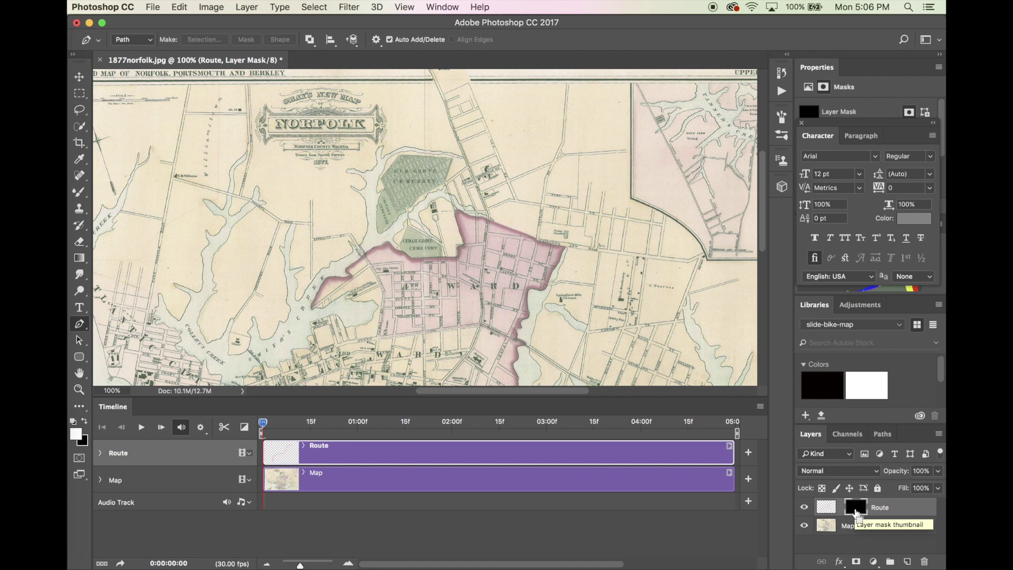
Display the Route layer's mask as a red overlay with the whole map in view.
{"action": "key", "text": "super+minus"}
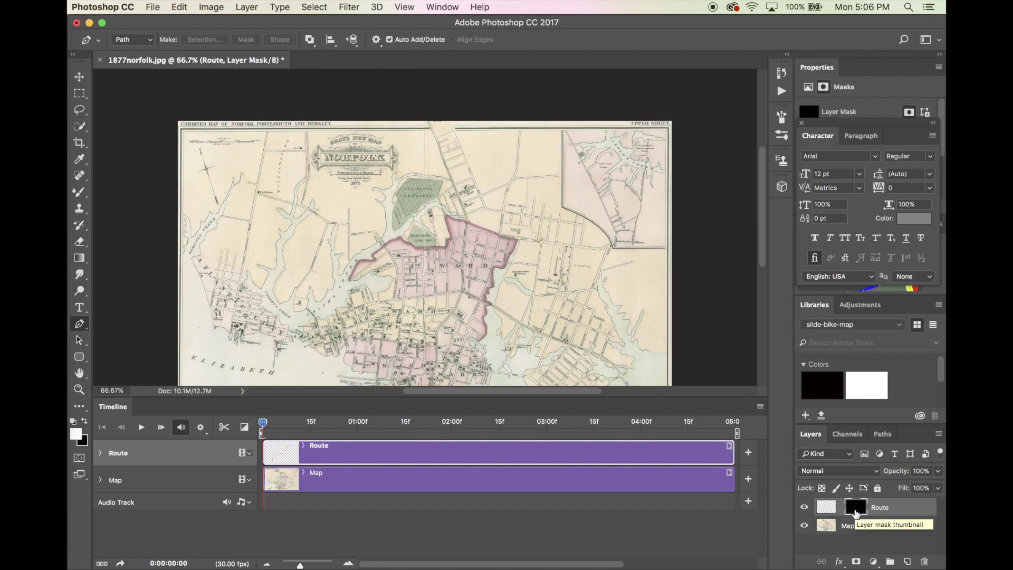
{"action": "scroll", "coordinate": [623, 335], "scroll_direction": "down", "scroll_amount": 3}
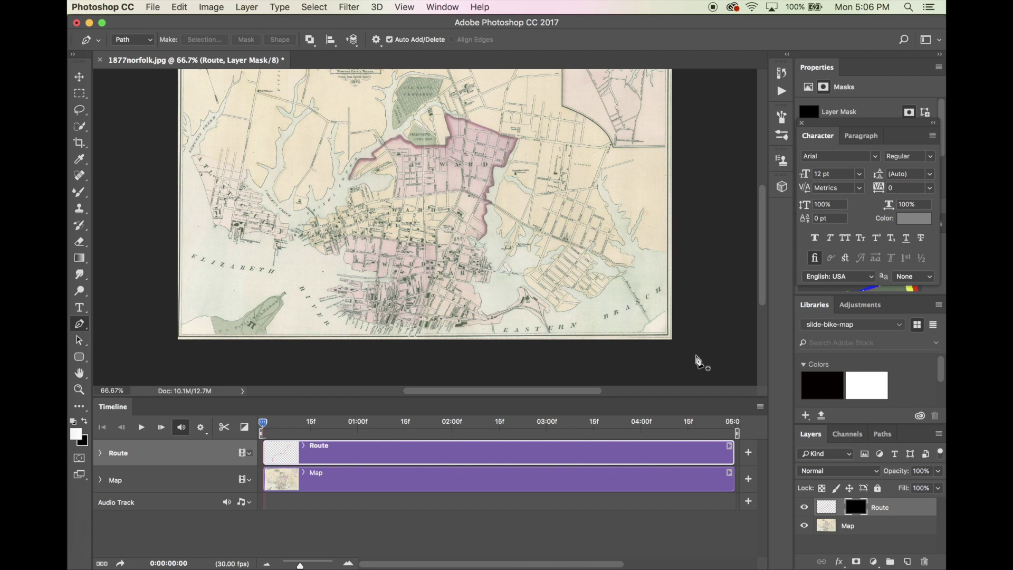
{"action": "key", "text": "backslash"}
{"action": "scroll", "coordinate": [644, 306], "scroll_direction": "up", "scroll_amount": 2}
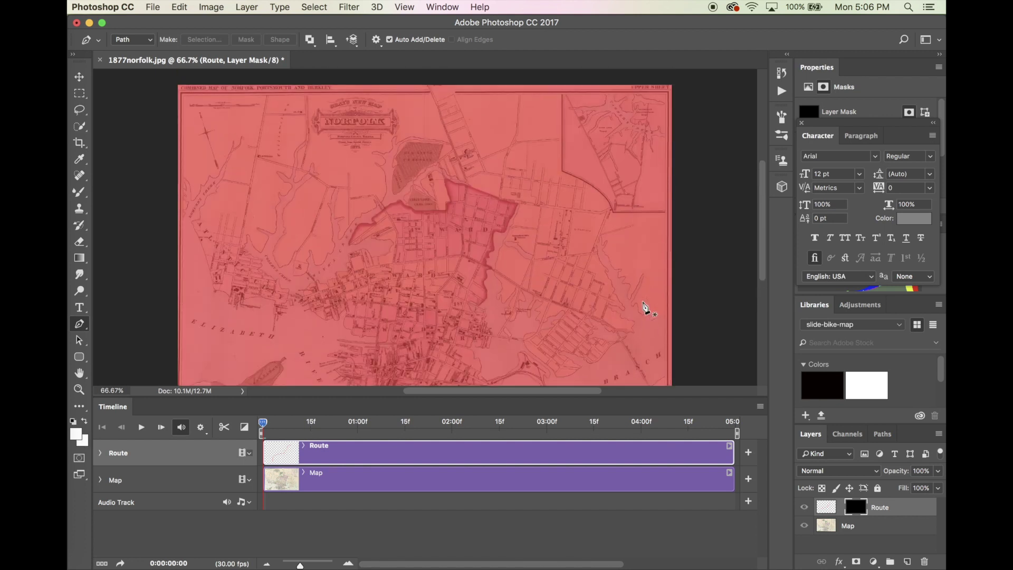
{"action": "scroll", "coordinate": [645, 308], "scroll_direction": "down", "scroll_amount": 1}
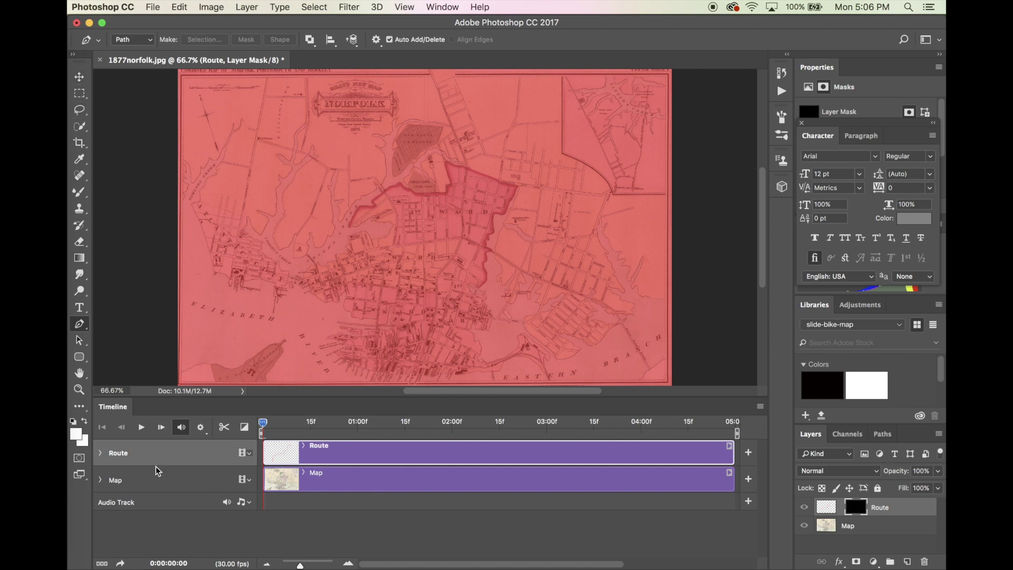
Add a Layer Mask Position keyframe to the Route track at the start of the timeline.
{"action": "left_click", "coordinate": [100, 452]}
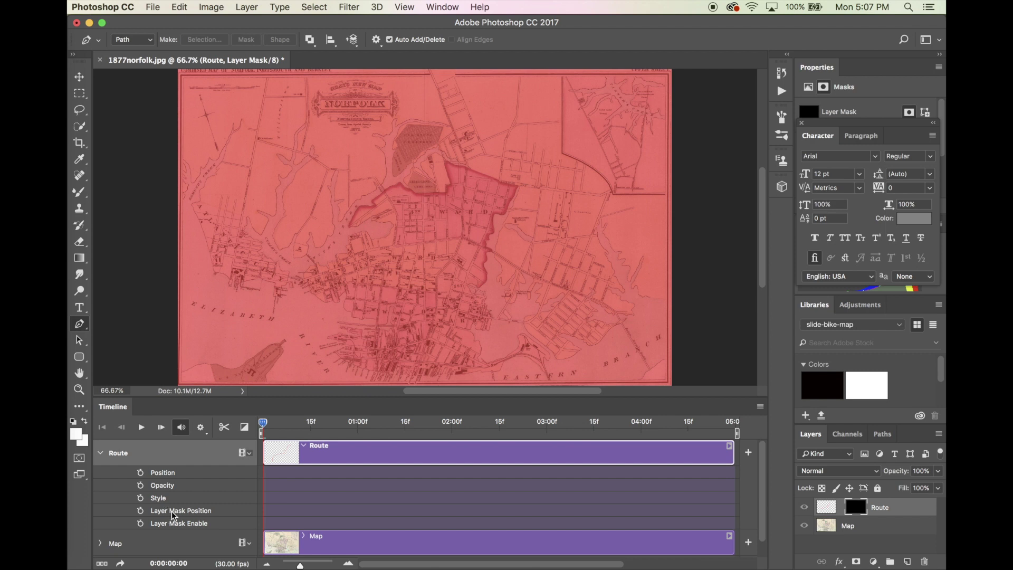
{"action": "left_click", "coordinate": [141, 510]}
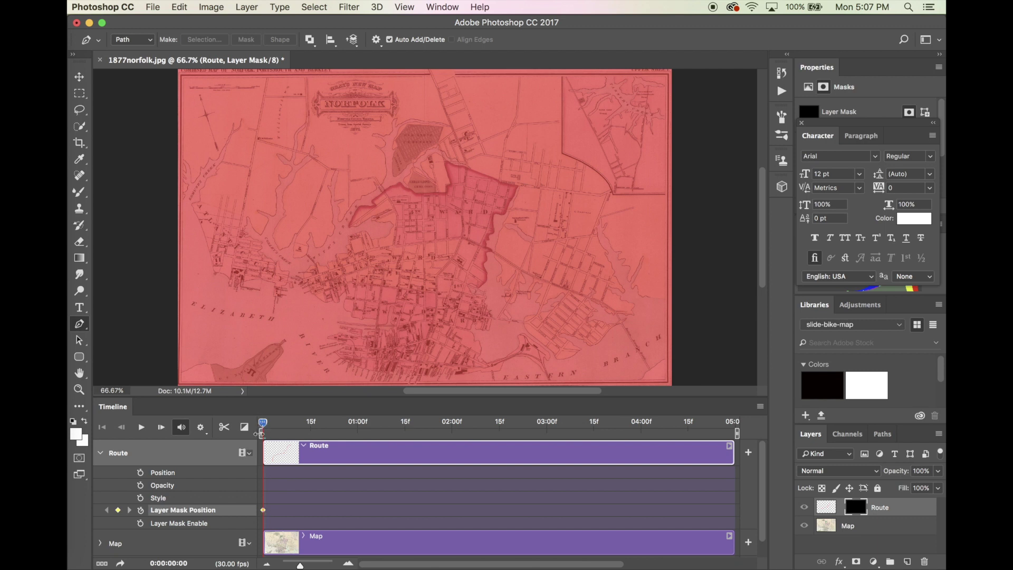
At the last frame, 0:00:04:29, slide the Route layer's mask leftward off the map to keyframe the fully revealed route.
{"action": "left_click", "coordinate": [264, 424]}
{"action": "left_click_drag", "start_coordinate": [265, 425], "coordinate": [755, 443]}
{"action": "scroll", "coordinate": [634, 482], "scroll_direction": "left", "scroll_amount": 5}
{"action": "left_click_drag", "start_coordinate": [733, 453], "coordinate": [699, 454]}
{"action": "left_click_drag", "start_coordinate": [699, 455], "coordinate": [733, 454]}
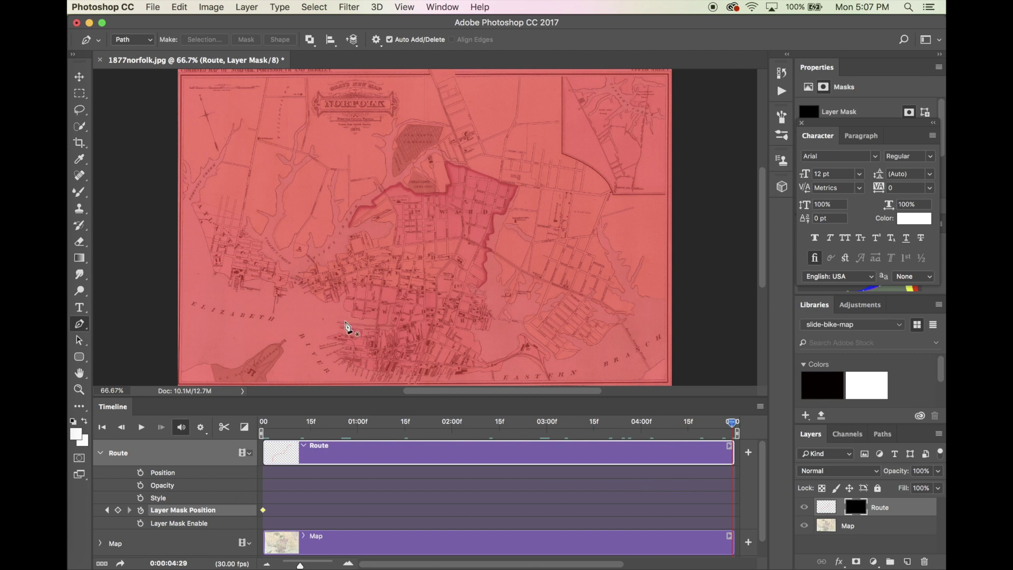
{"action": "left_click", "coordinate": [79, 77]}
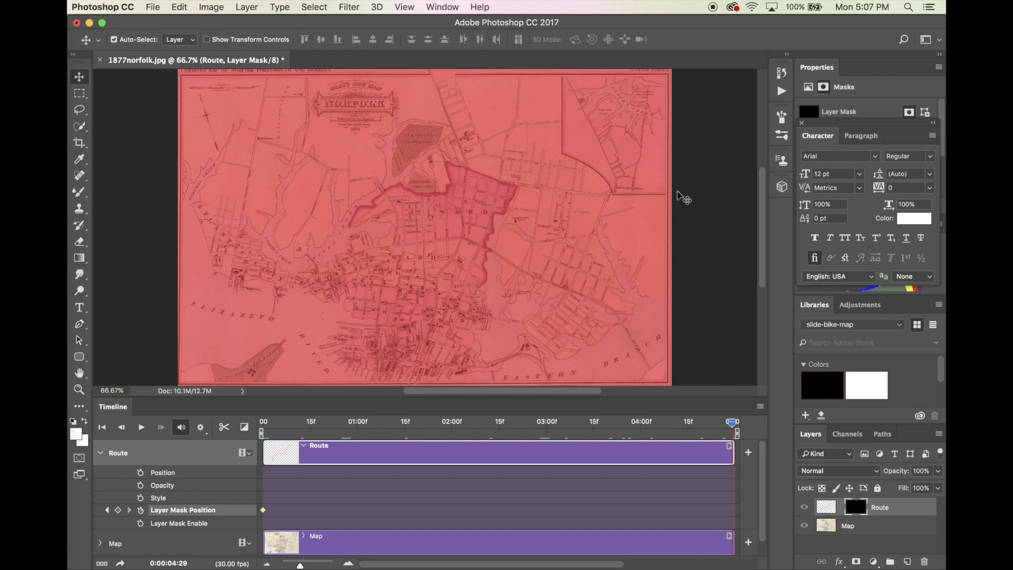
{"action": "left_click_drag", "start_coordinate": [654, 210], "coordinate": [158, 214]}
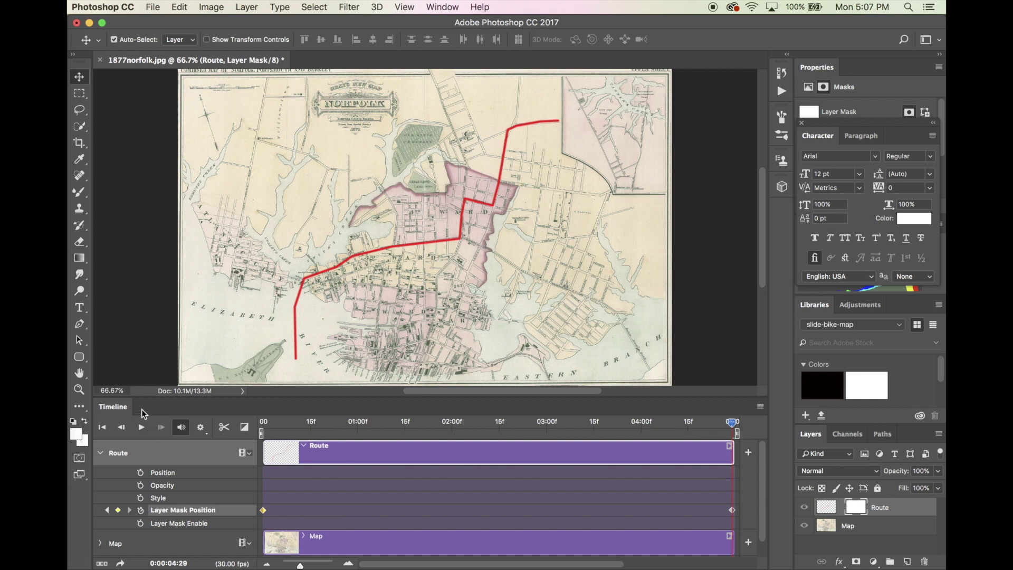
Play the timeline to preview the route animation.
{"action": "left_click", "coordinate": [141, 426]}
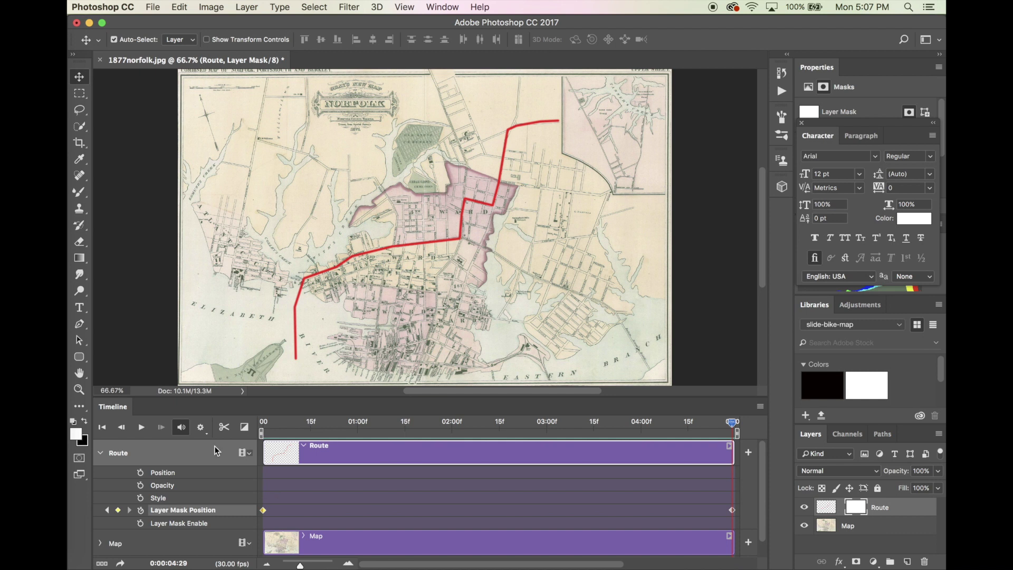
{"action": "left_click", "coordinate": [142, 428]}
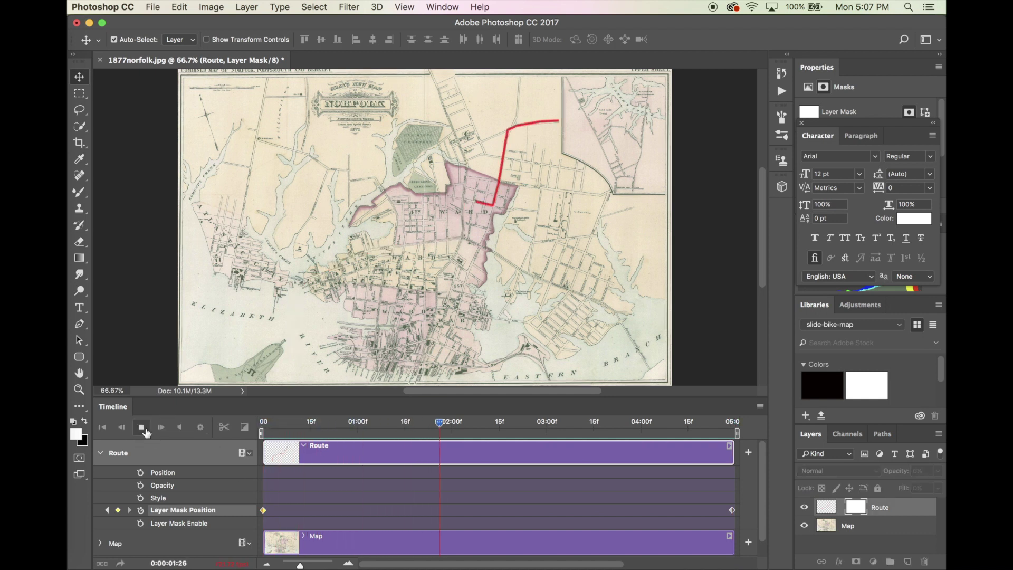
Render all frames as the H.264 High Quality video 1877norfolk.mp4 at document size, replacing the existing file.
{"action": "left_click", "coordinate": [152, 8]}
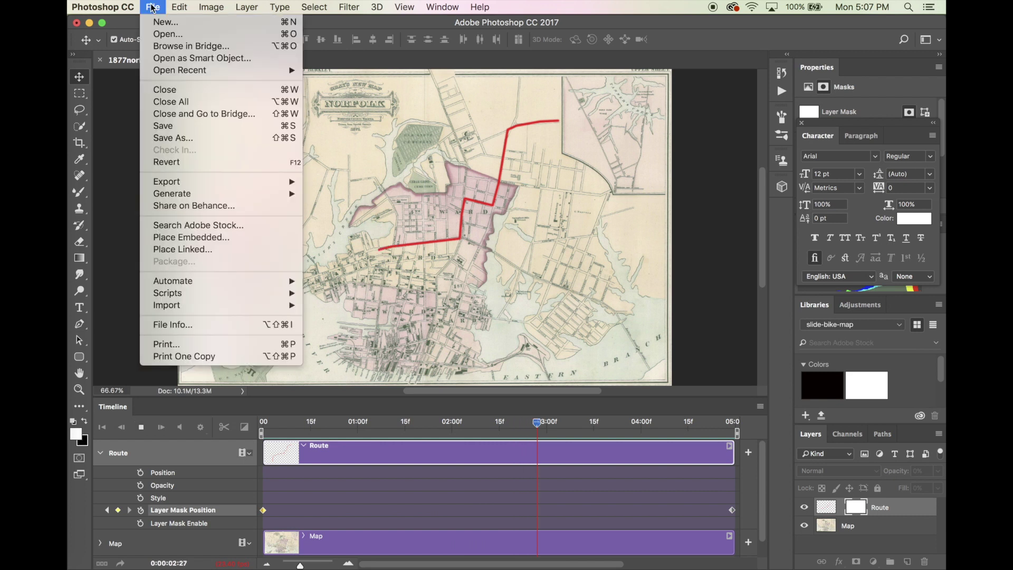
{"action": "mouse_move", "coordinate": [282, 185]}
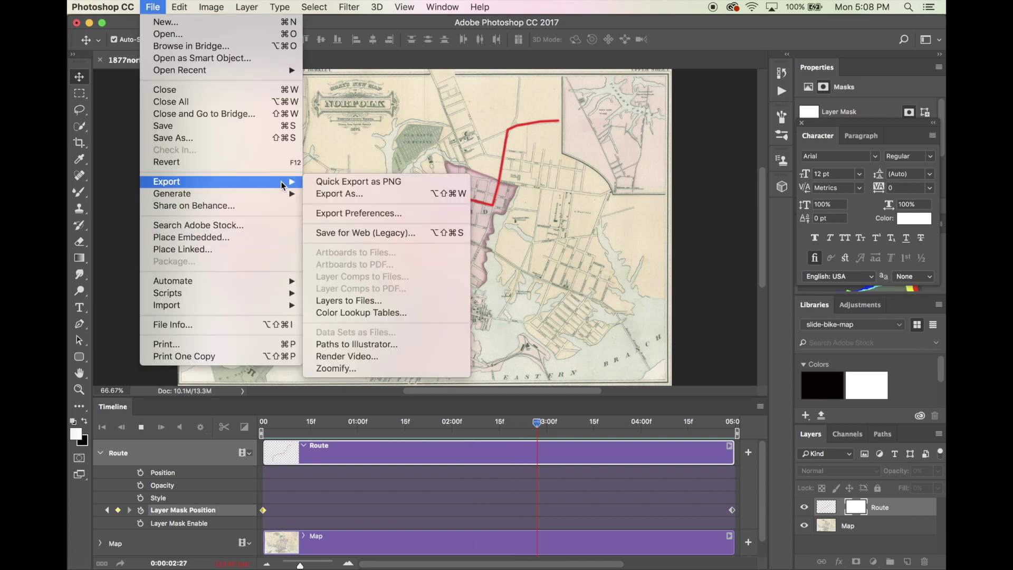
{"action": "left_click", "coordinate": [368, 355]}
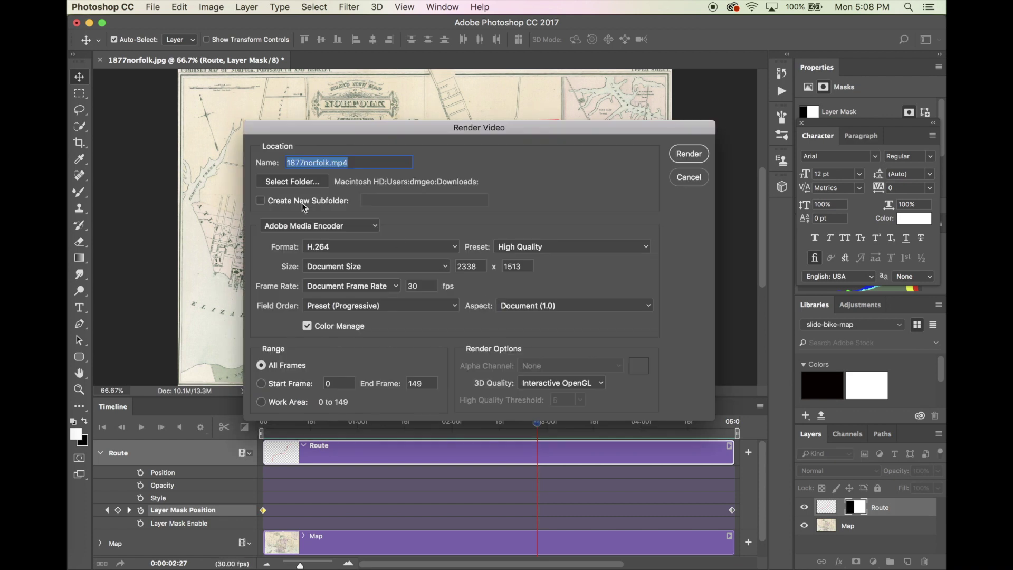
{"action": "left_click", "coordinate": [690, 152]}
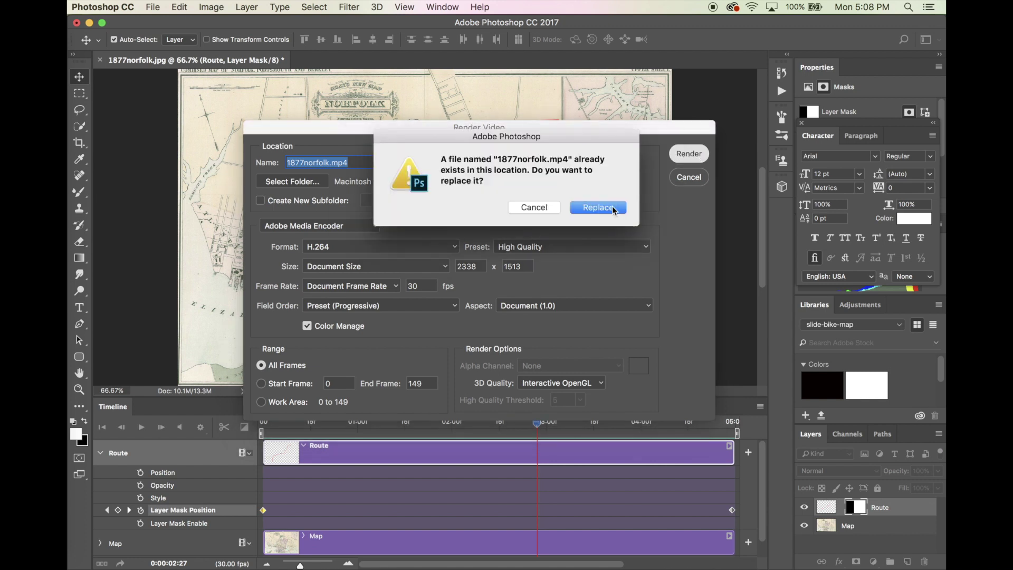
{"action": "left_click", "coordinate": [612, 206]}
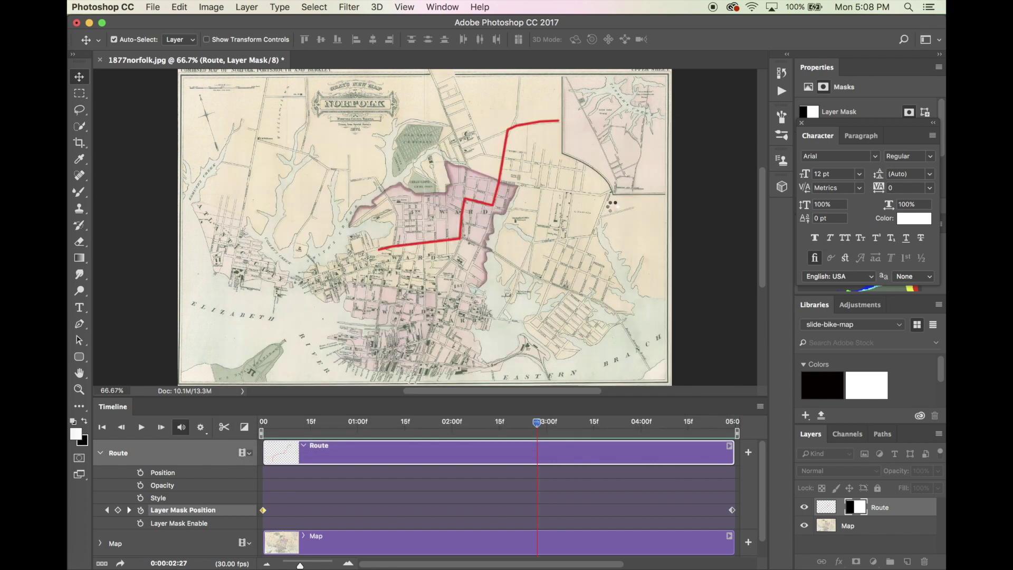